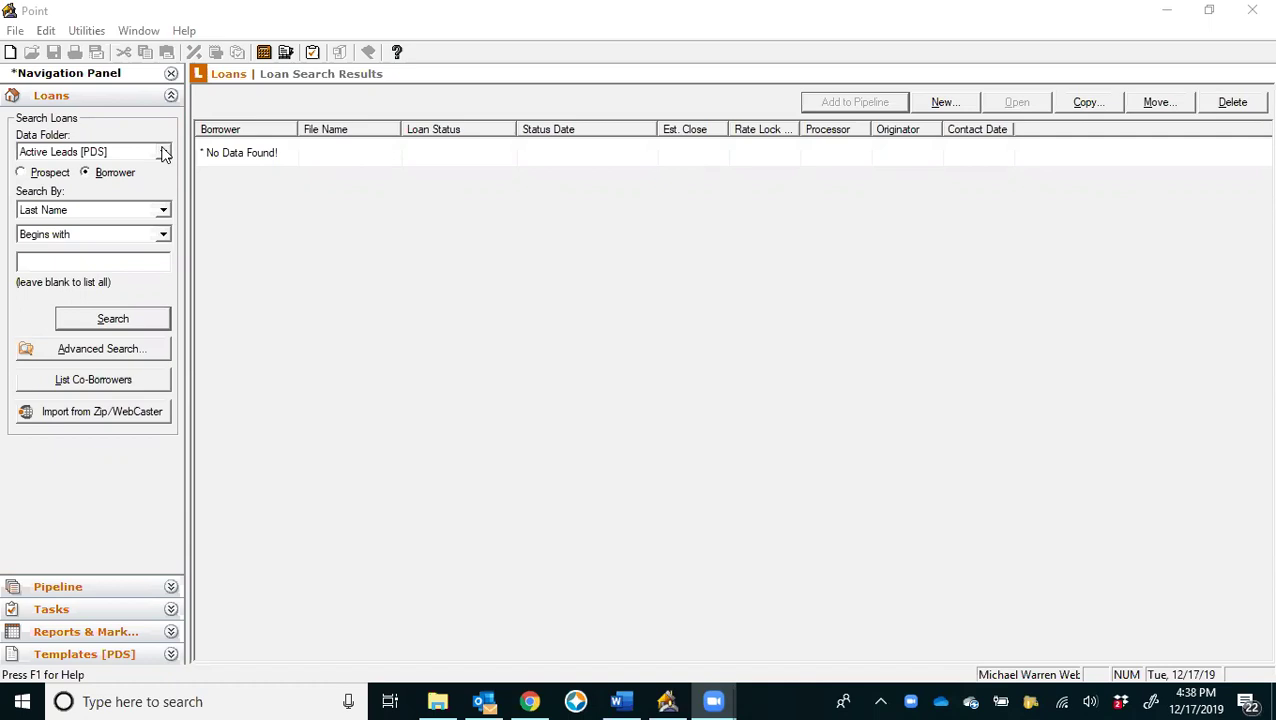
# Keep Active Leads [PDS] as the data folder and create a new loan file from the Conventional Refi template.
pyautogui.click(165, 152)
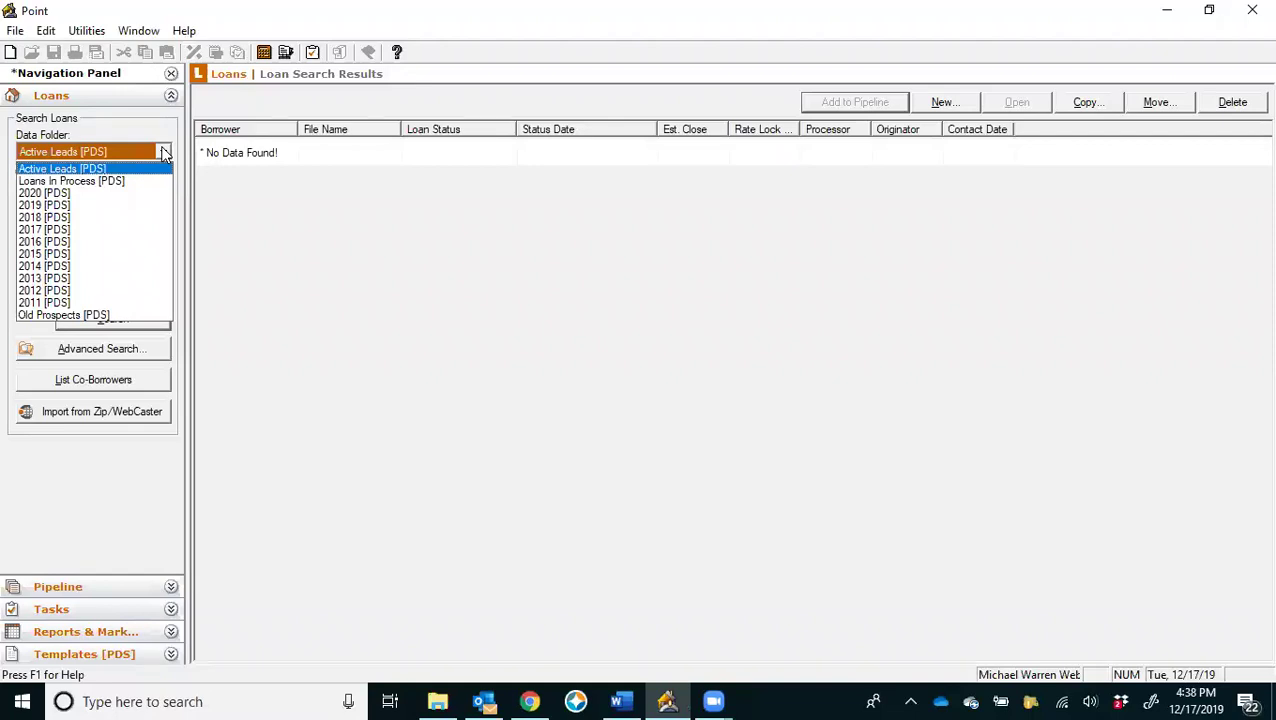
pyautogui.click(134, 170)
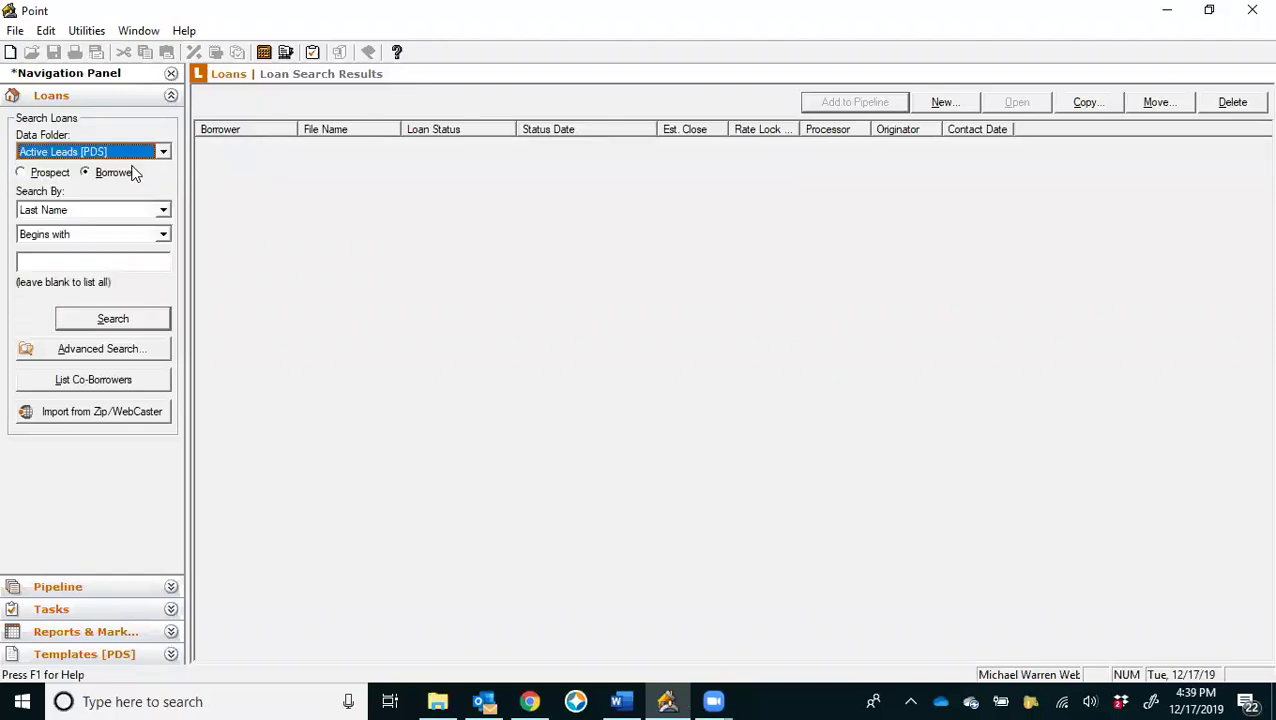
pyautogui.click(944, 104)
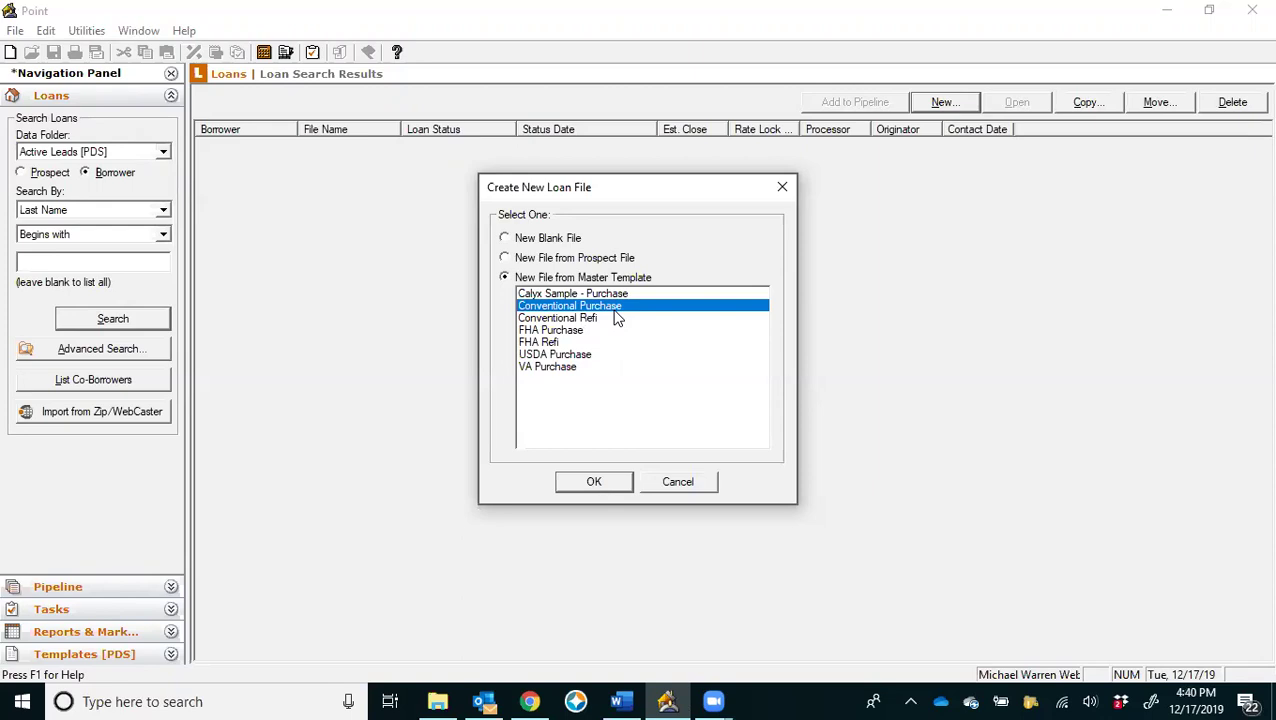
pyautogui.click(558, 319)
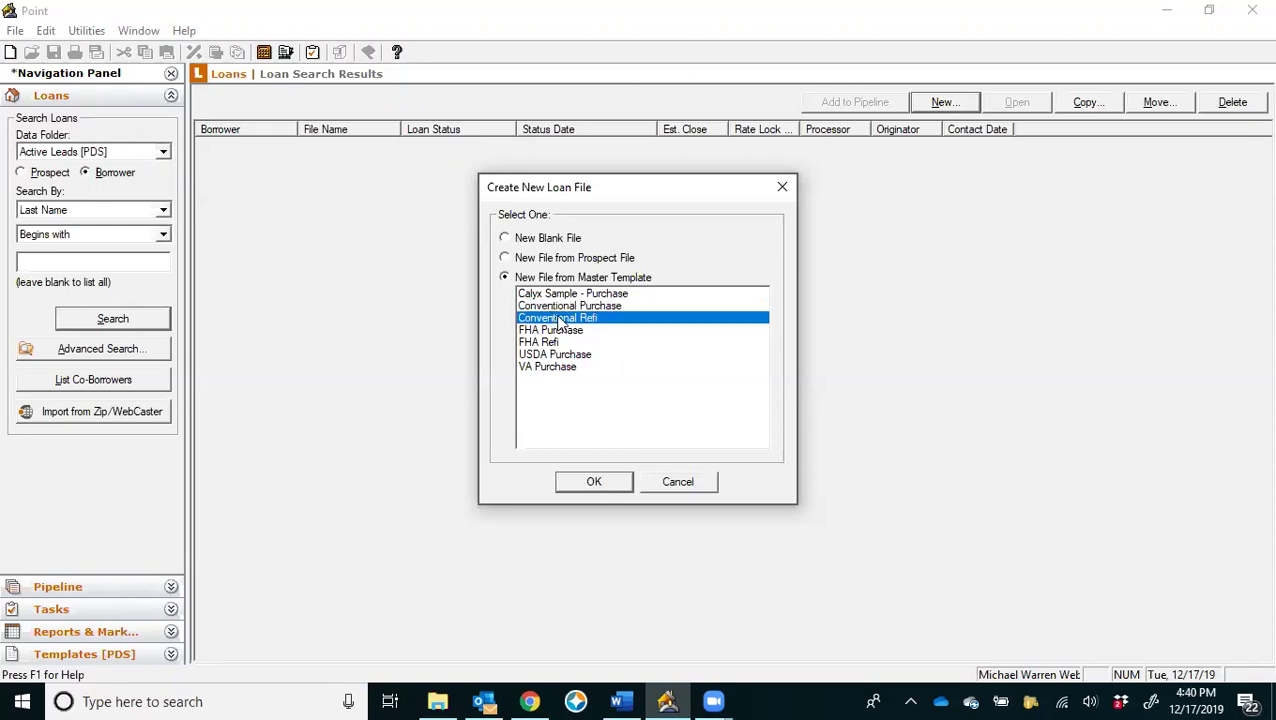
pyautogui.doubleClick(558, 319)
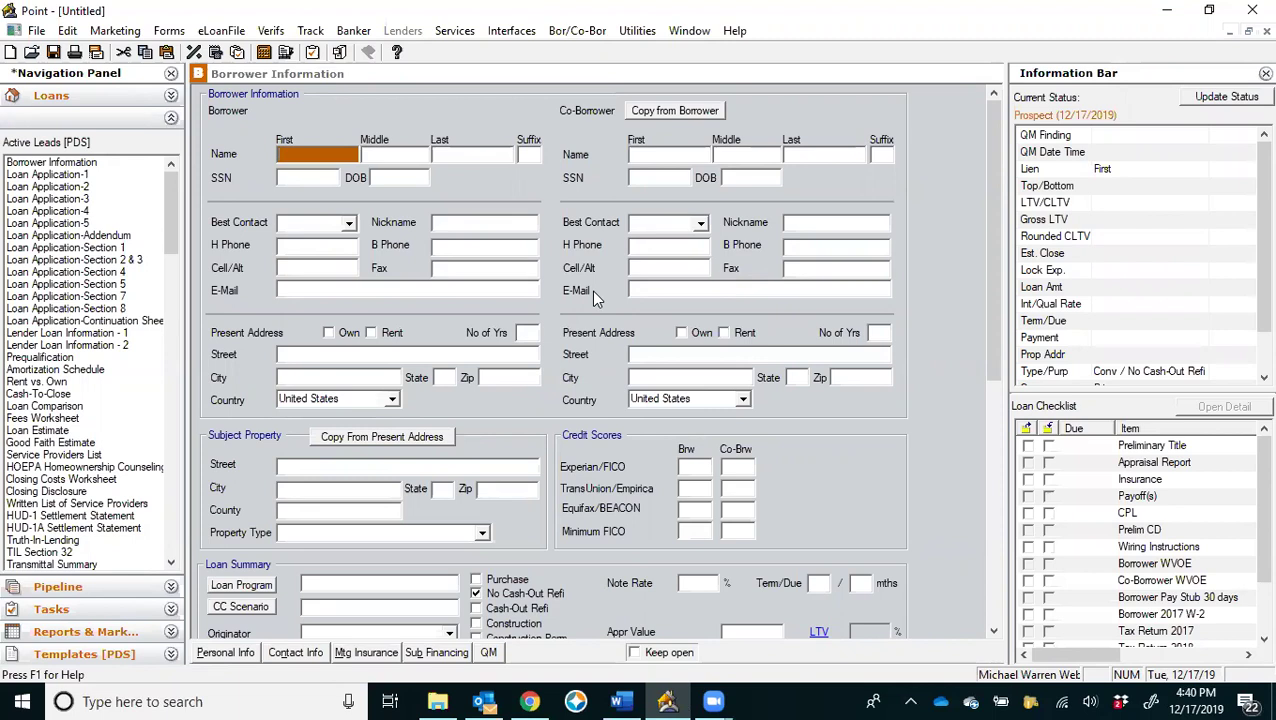
# Enter the borrower's first, middle and last names, leave SSN empty, and add the borrower's nickname.
pyautogui.write('John')
pyautogui.press('Tab')
pyautogui.write('Q')
pyautogui.press('Tab')
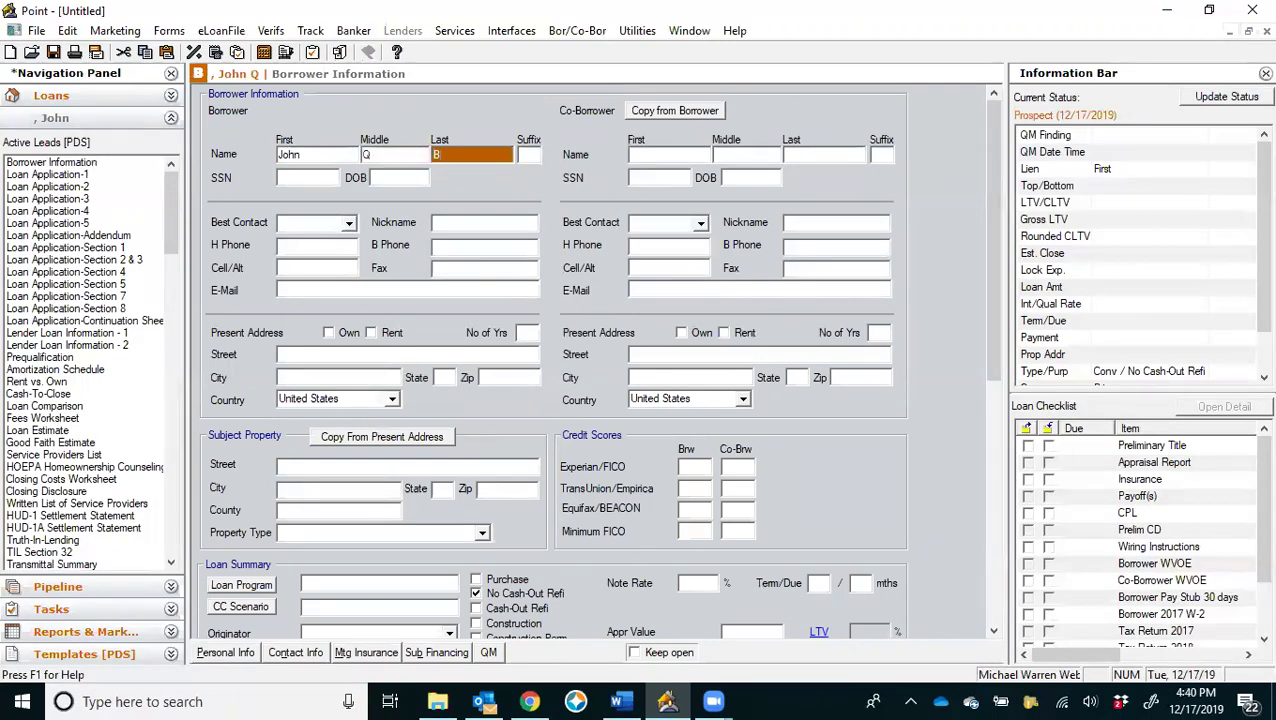
pyautogui.write('Borrower')
pyautogui.press('Tab')
pyautogui.press('Tab')
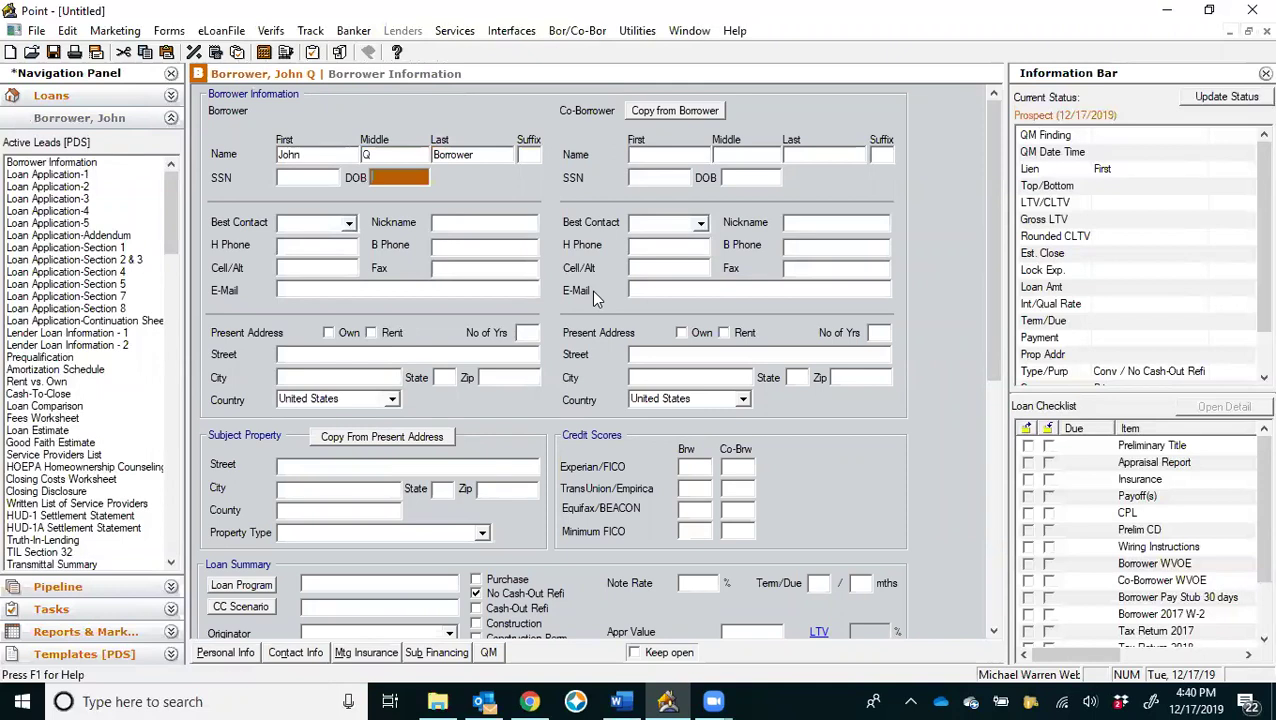
pyautogui.press('Tab')
pyautogui.press('Tab')
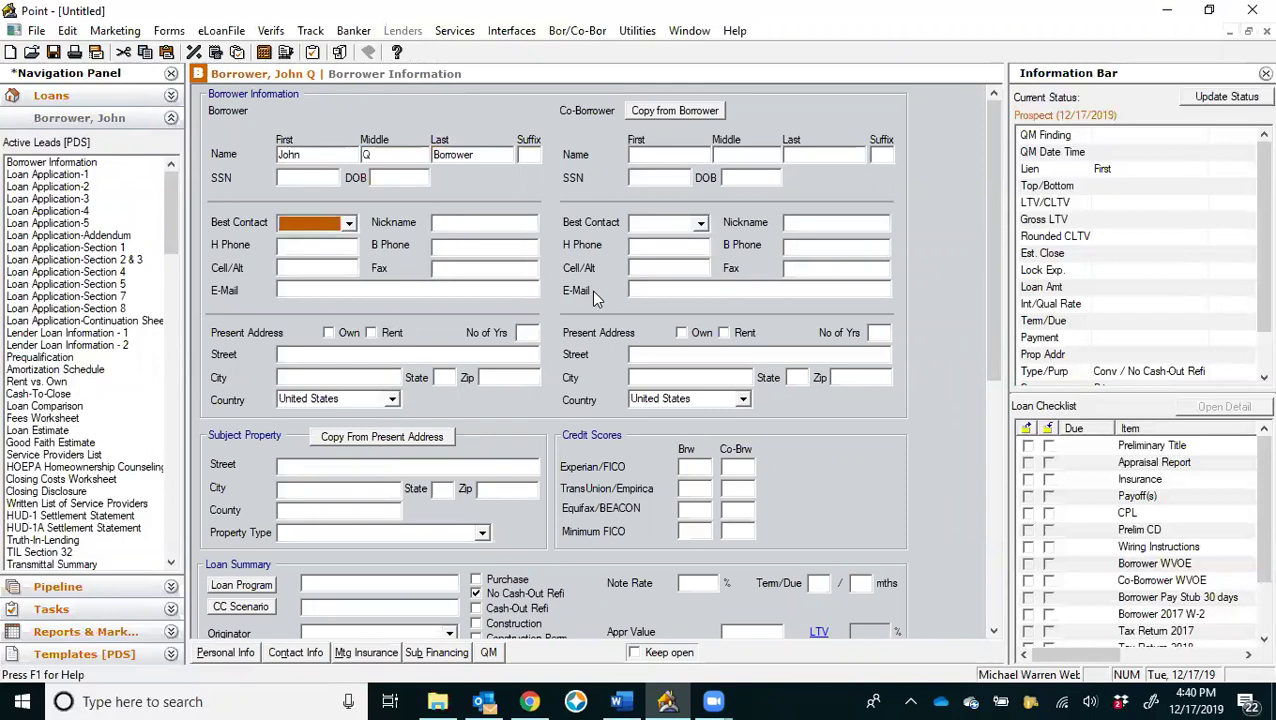
pyautogui.write('John')
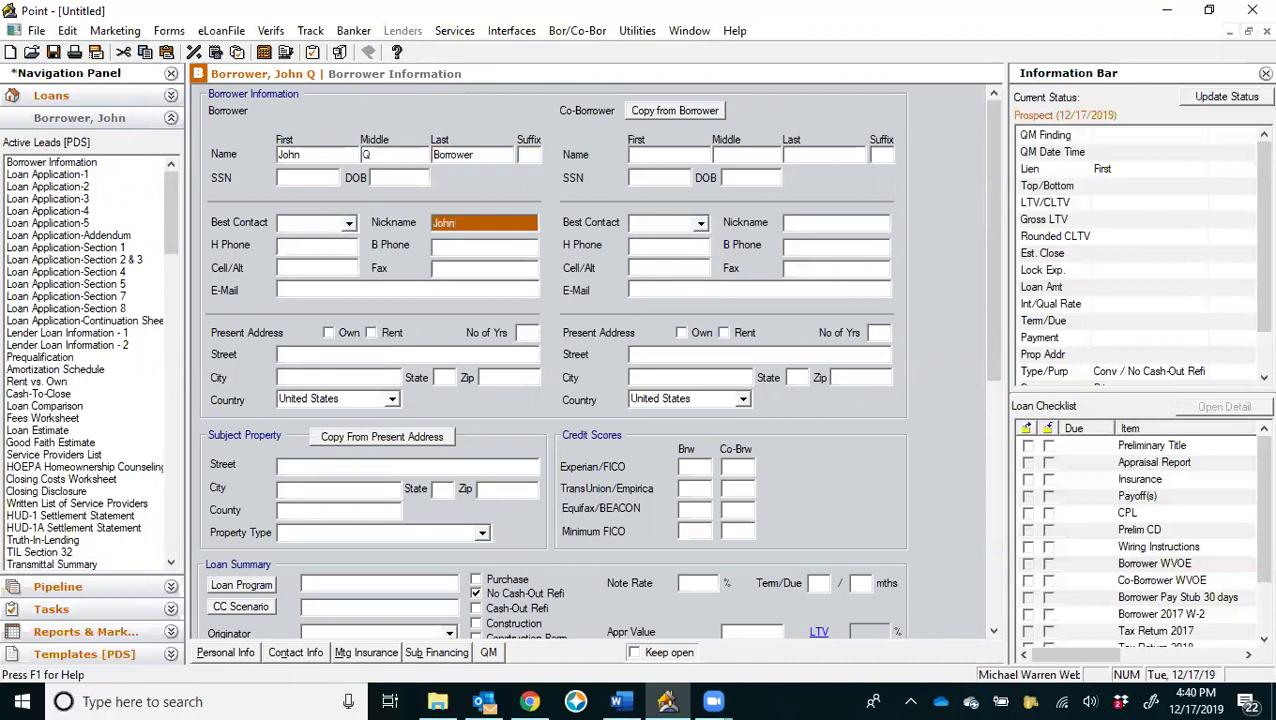
pyautogui.write('ny')
# Enter the borrower's cell phone number and e-mail address, leaving home and business phones blank.
pyautogui.press('Tab')
pyautogui.press('Tab')
pyautogui.press('Tab')
pyautogui.write('2')
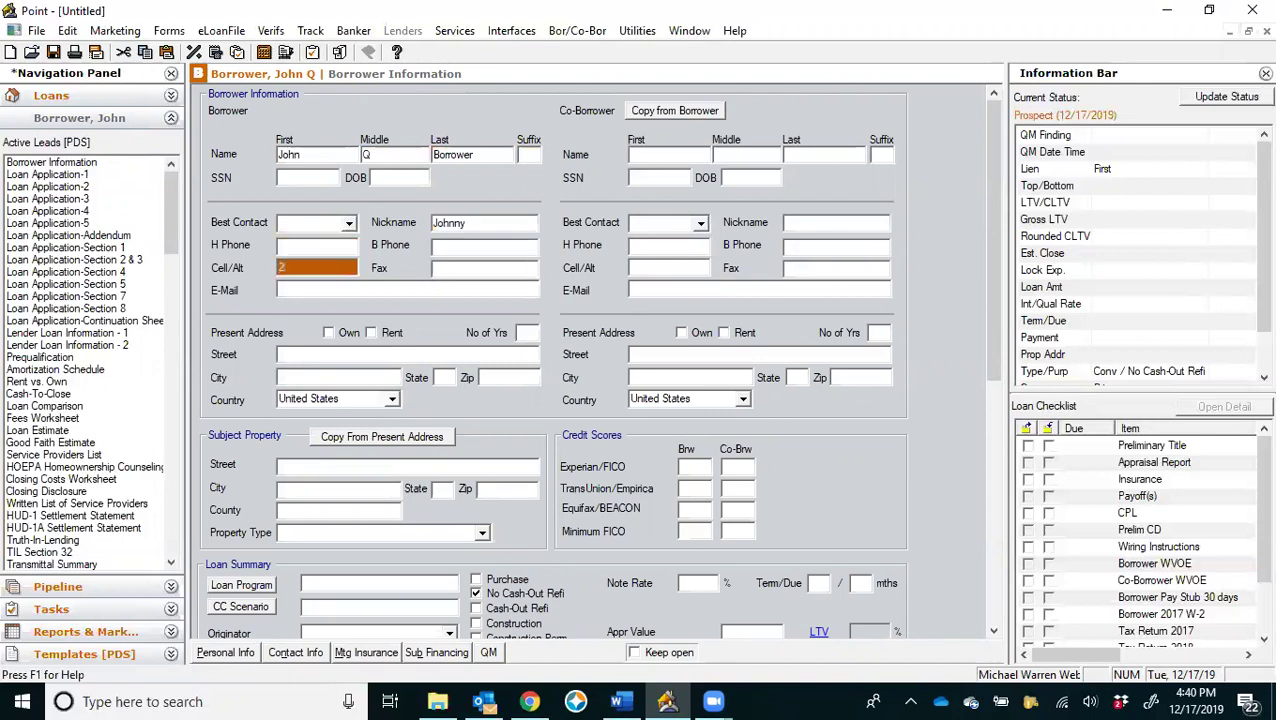
pyautogui.write('05-555-1212')
pyautogui.press('Tab')
pyautogui.press('Tab')
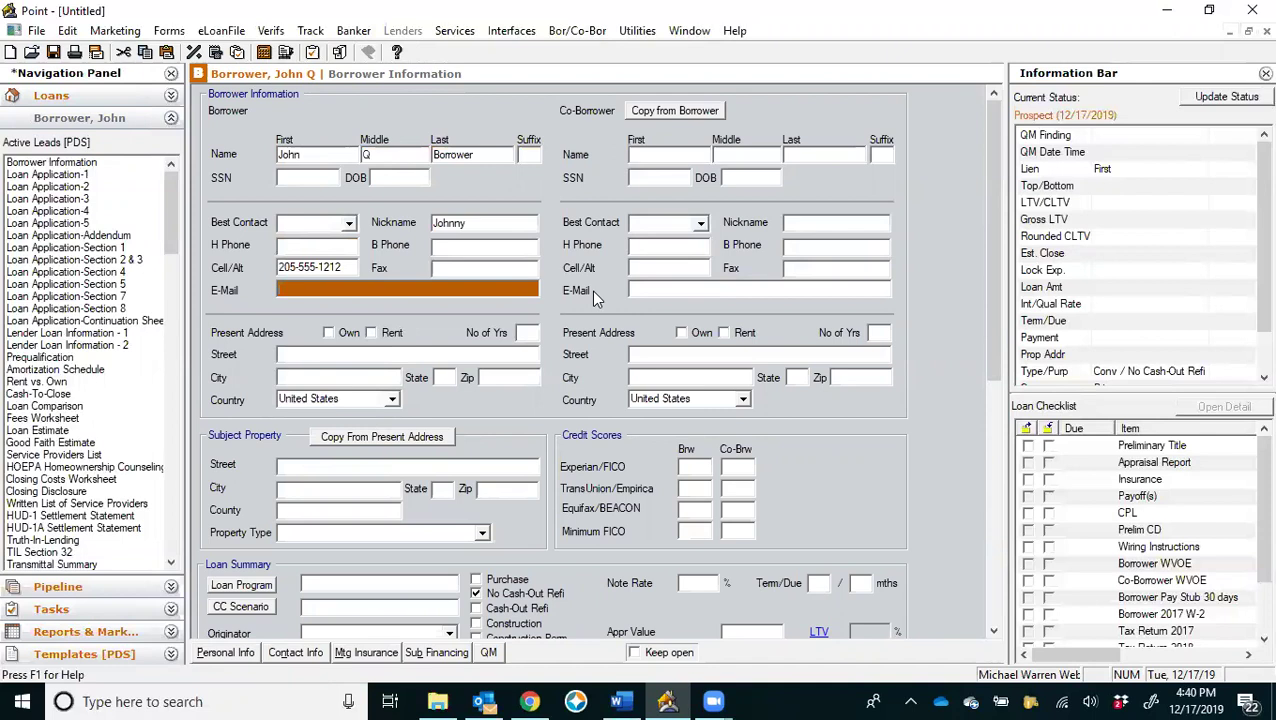
pyautogui.press('Tab')
pyautogui.press('Tab')
pyautogui.press('Tab')
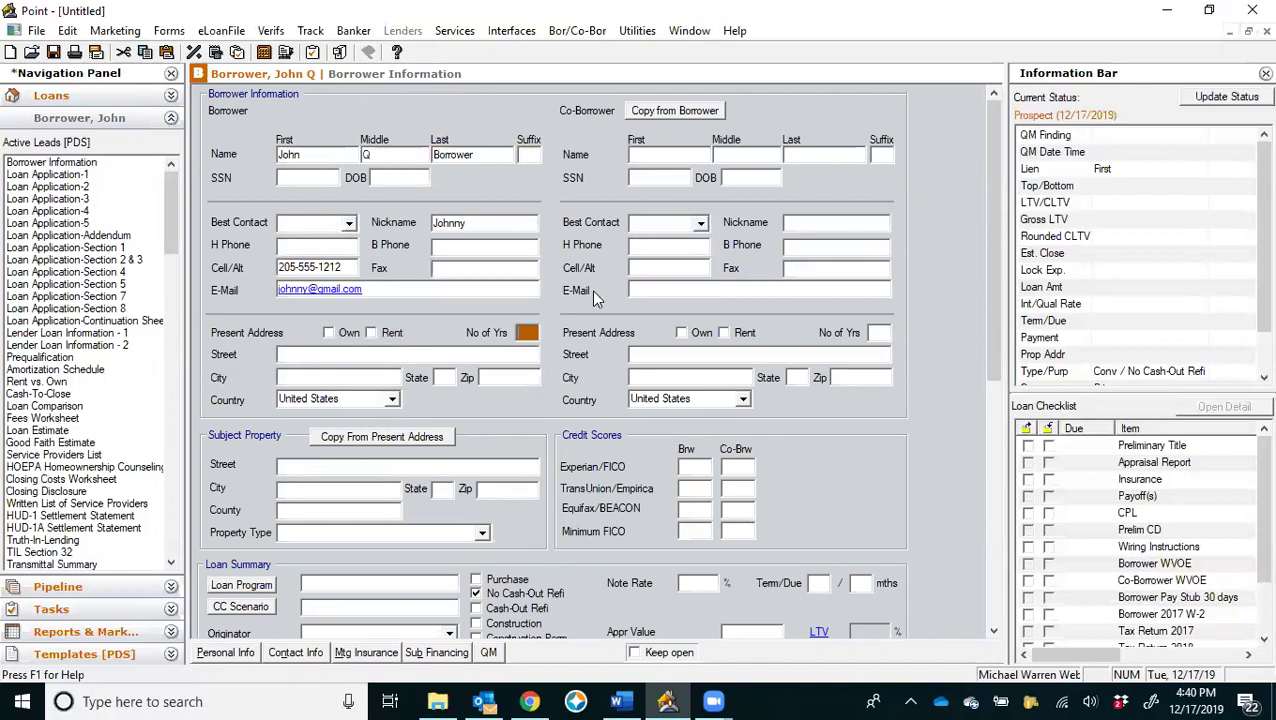
pyautogui.press('Tab')
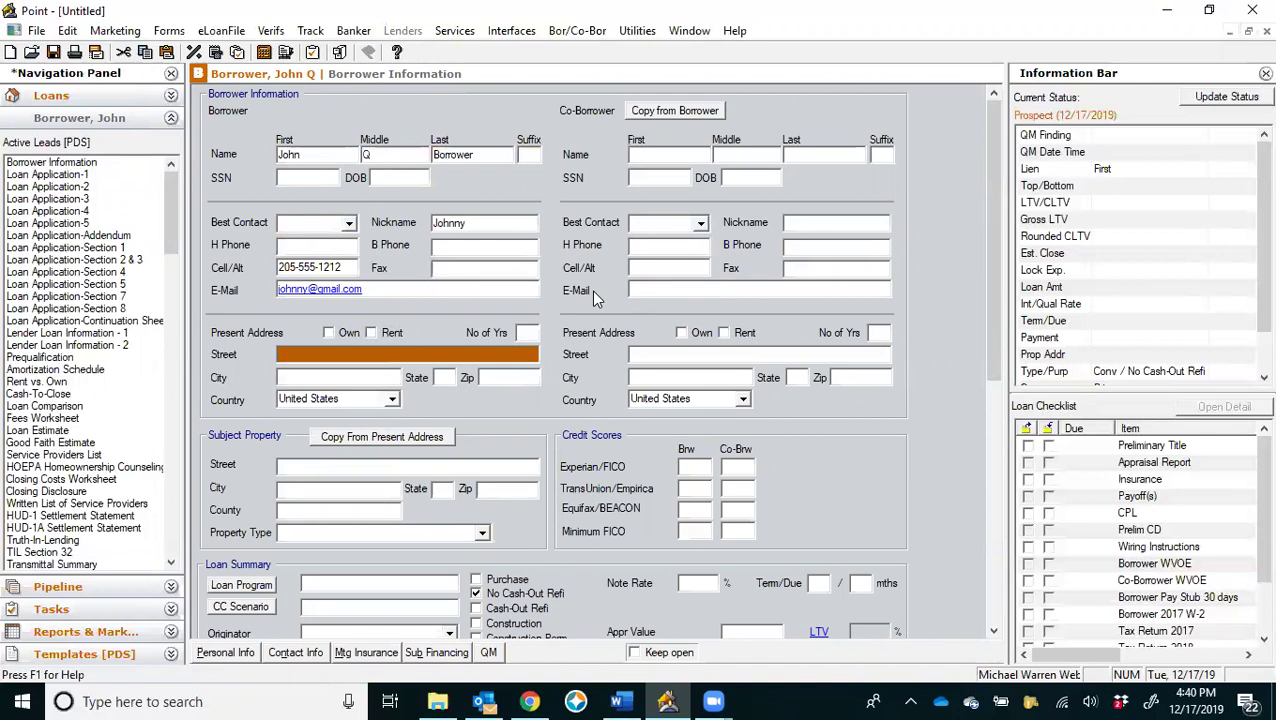
# Enter the borrower's present street address and zip code.
pyautogui.write('123 Main St')
pyautogui.press('Tab')
pyautogui.press('Tab')
pyautogui.write('35226')
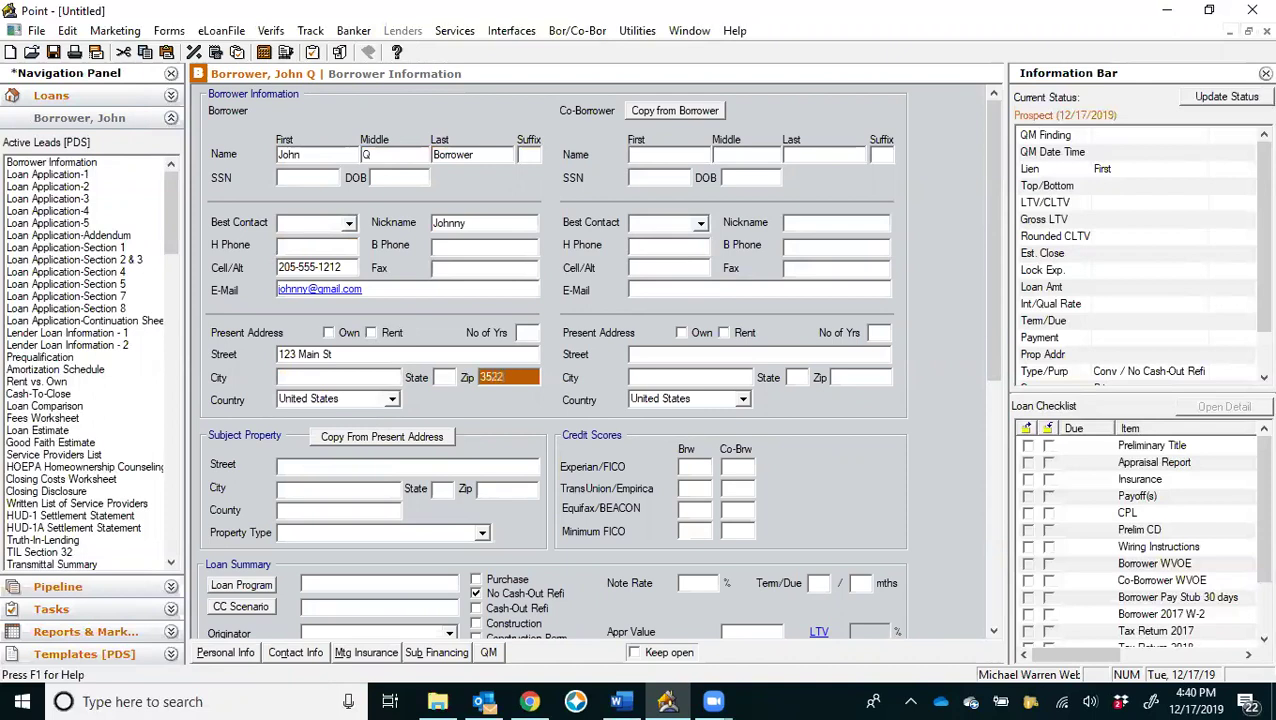
# Pick the matching city in the Select City prompt so the address fills in city and state.
pyautogui.click(623, 357)
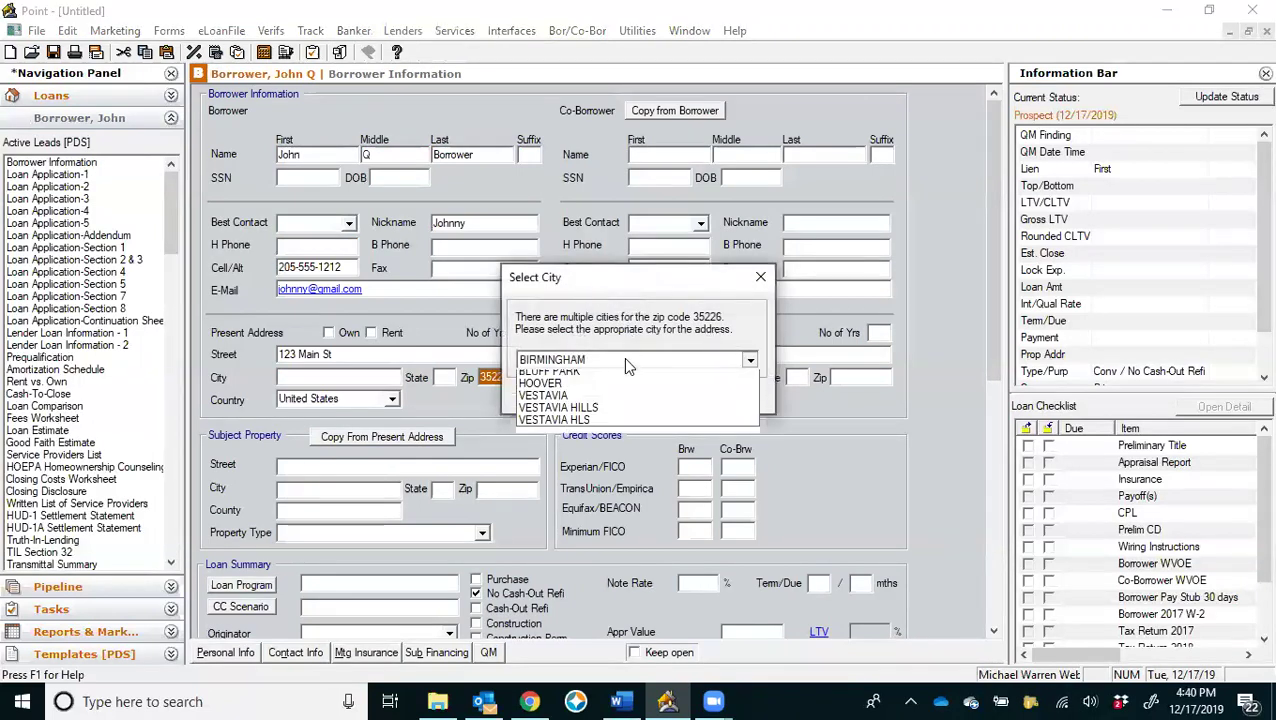
pyautogui.click(585, 397)
pyautogui.click(590, 395)
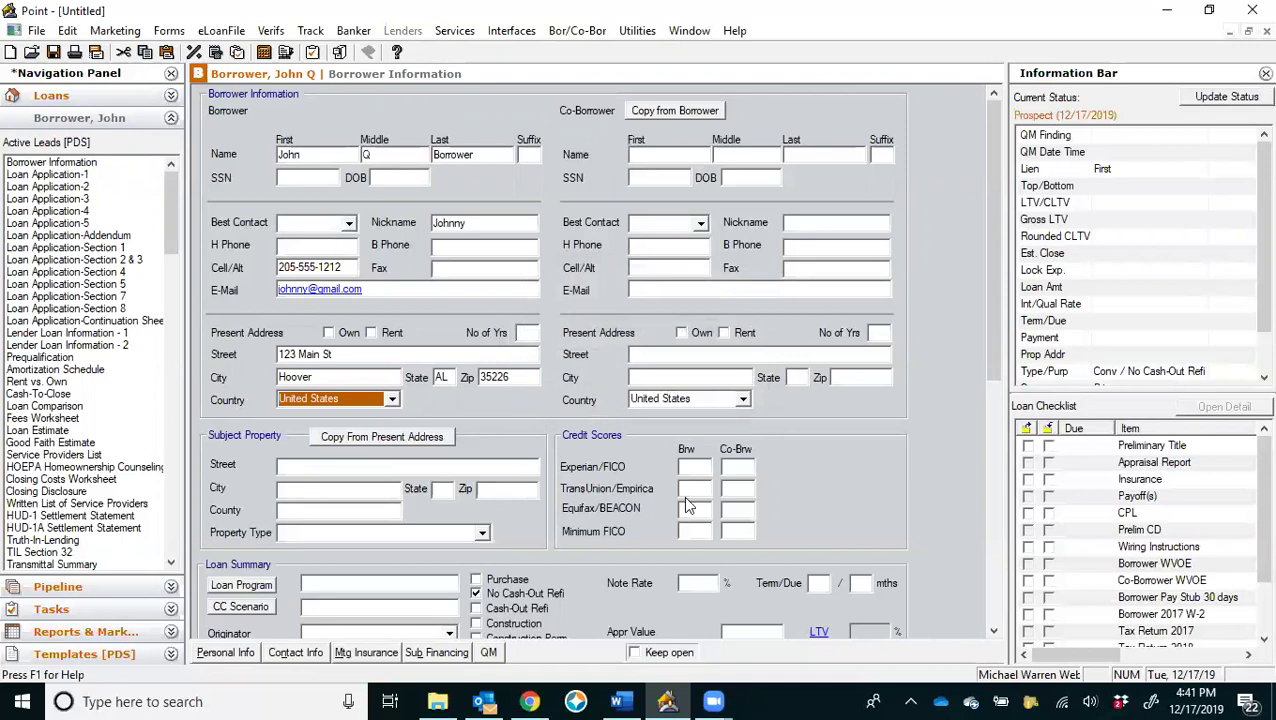
# Set the loan originator in the Loan Summary section and bring up the Save As dialog.
pyautogui.scroll(-3, 574, 500)
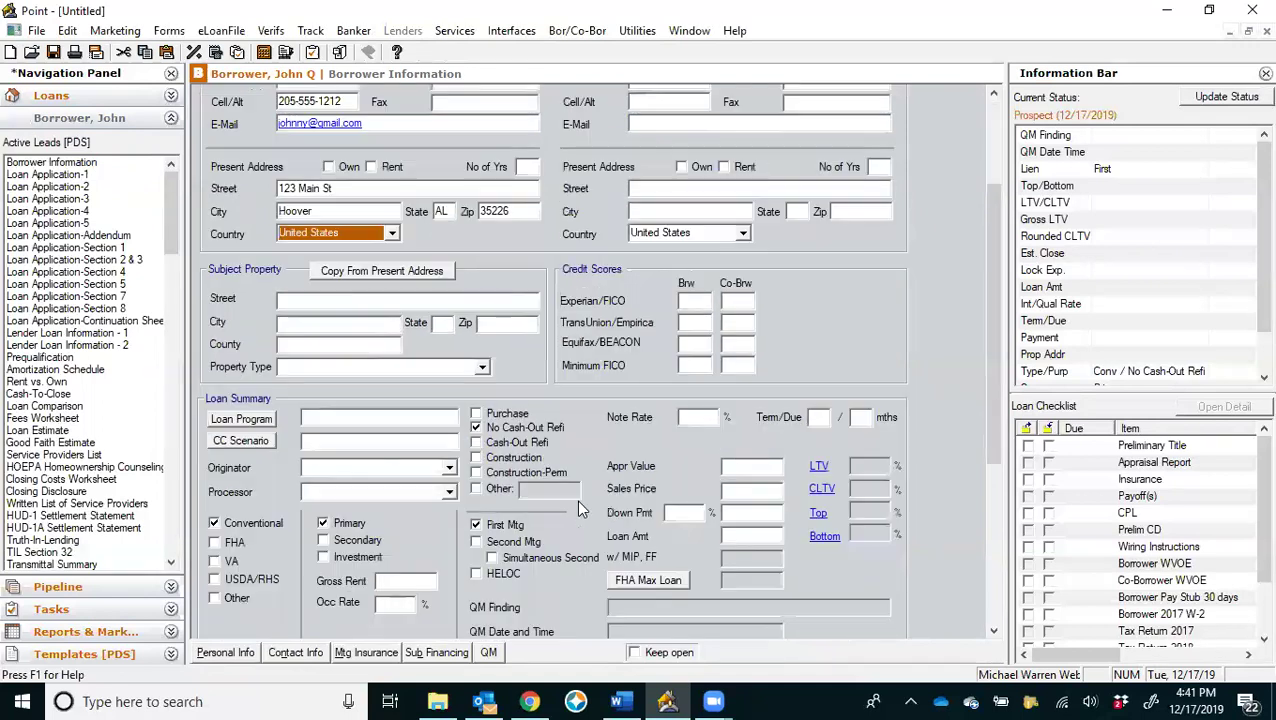
pyautogui.click(450, 469)
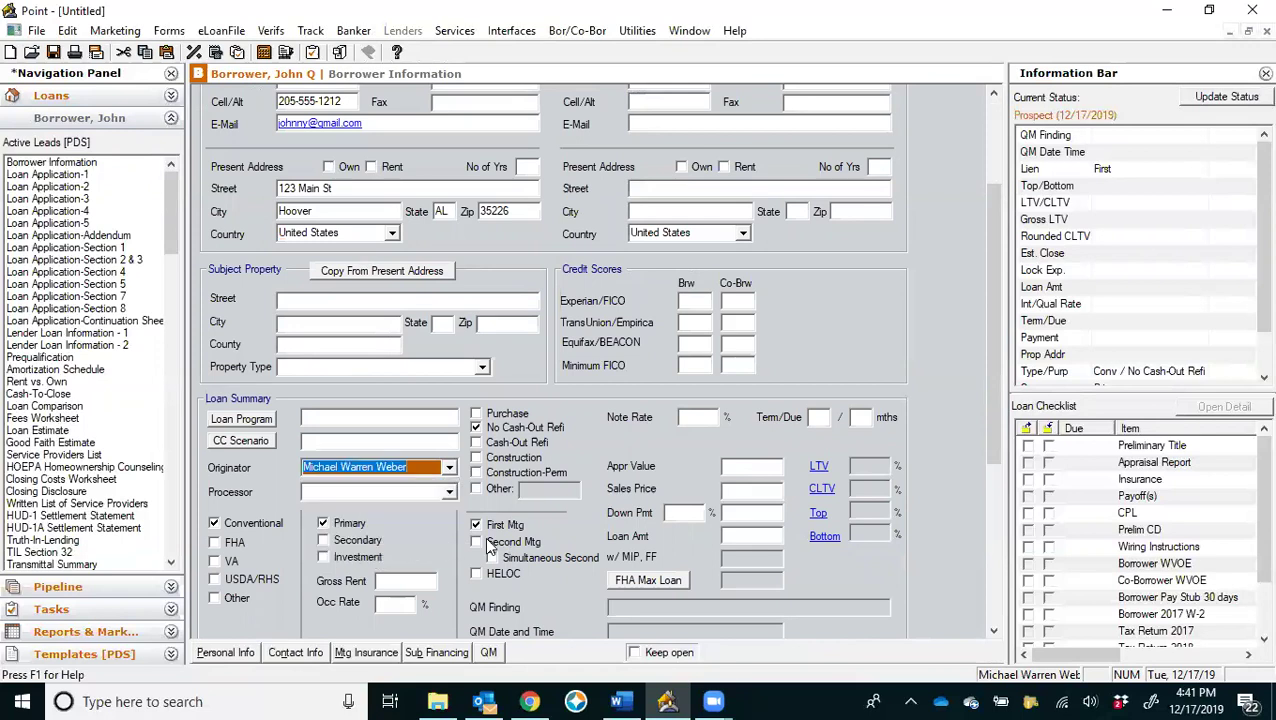
pyautogui.click(54, 52)
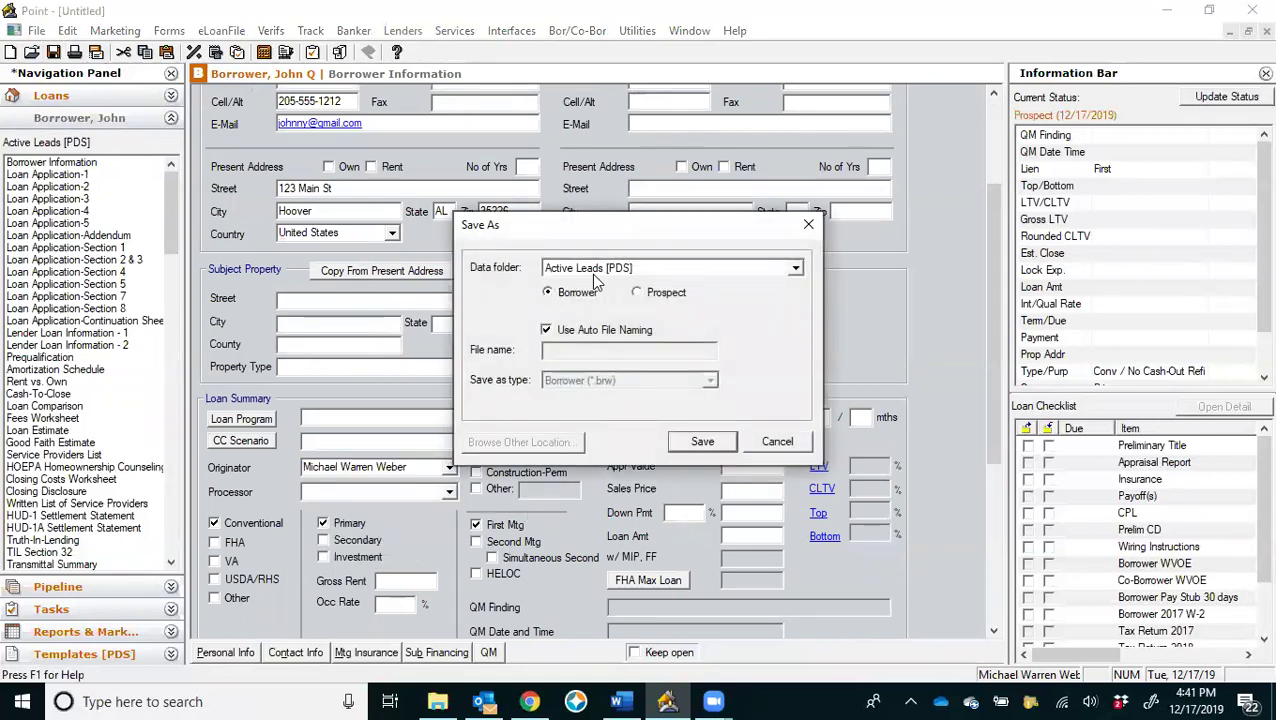
# Save the loan file into Active Leads [PDS] as a Borrower file with auto file naming.
pyautogui.click(623, 270)
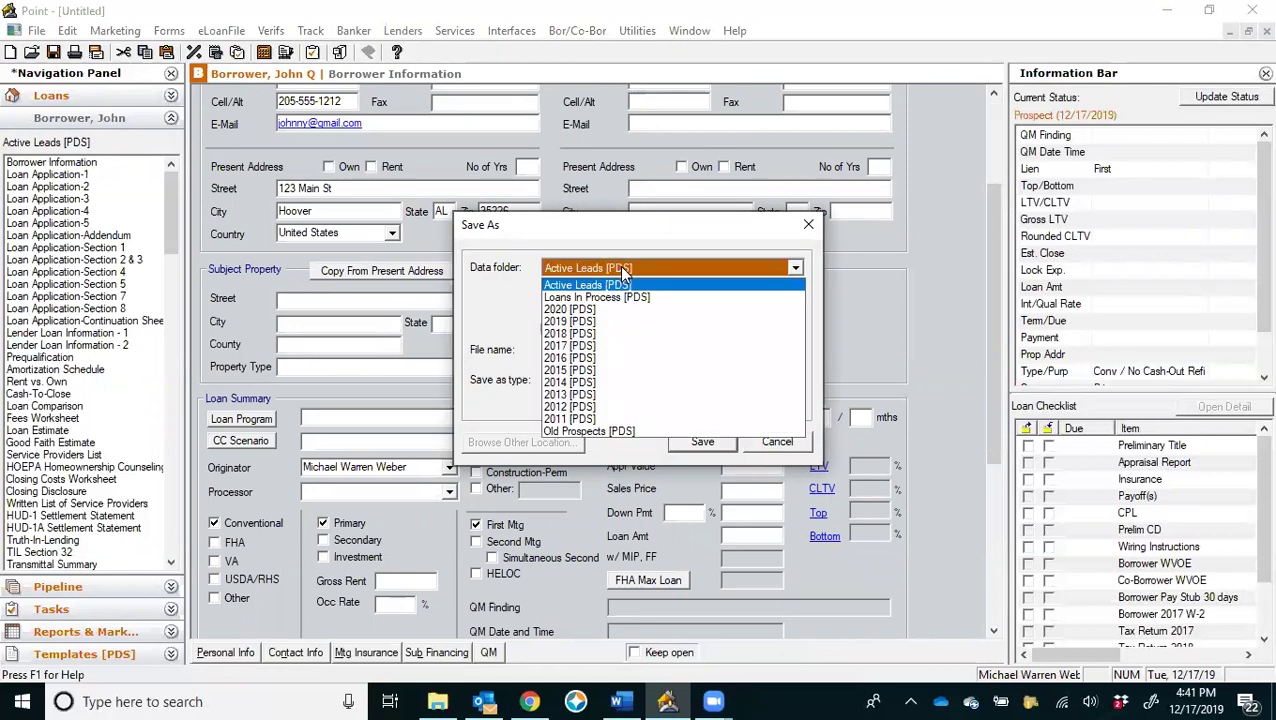
pyautogui.click(623, 272)
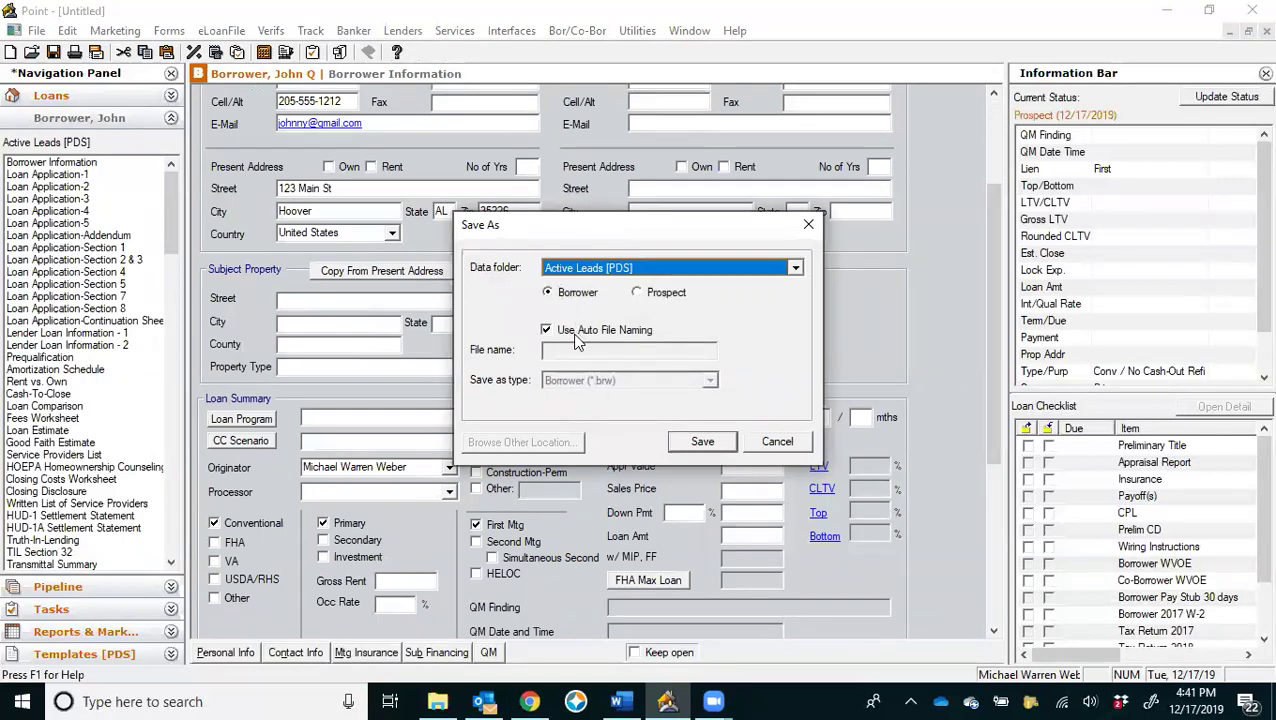
pyautogui.click(698, 442)
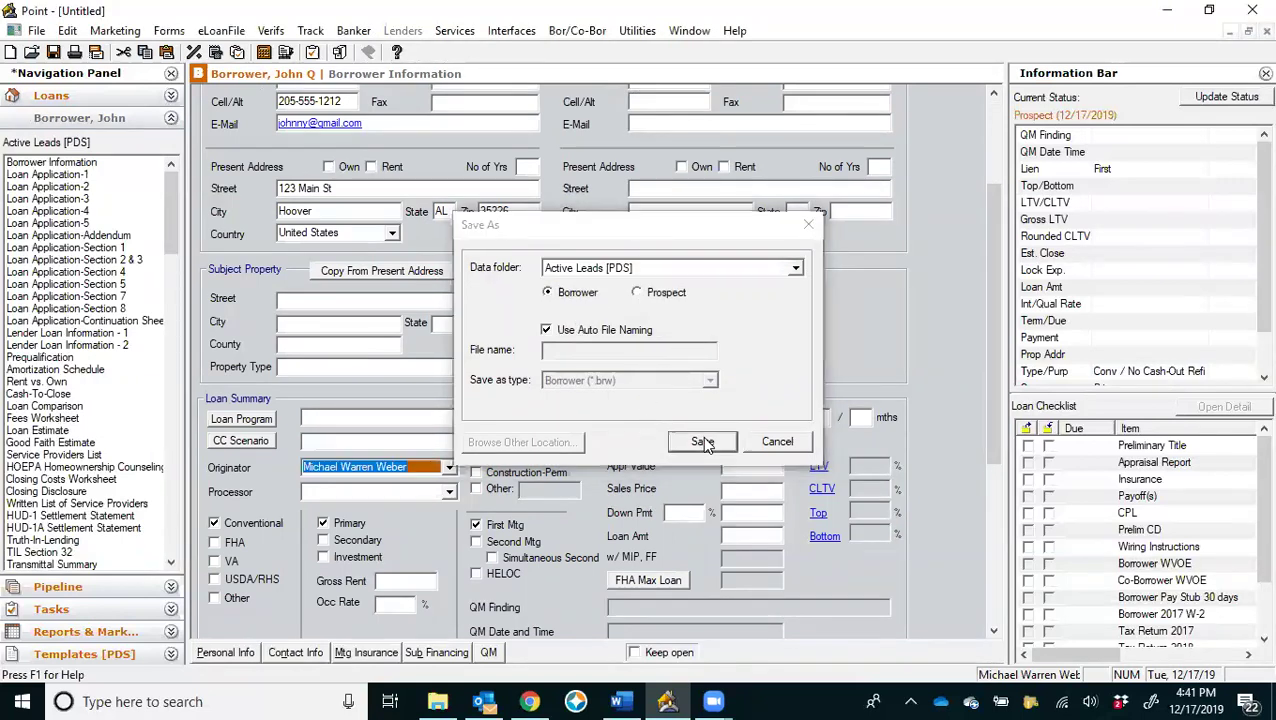